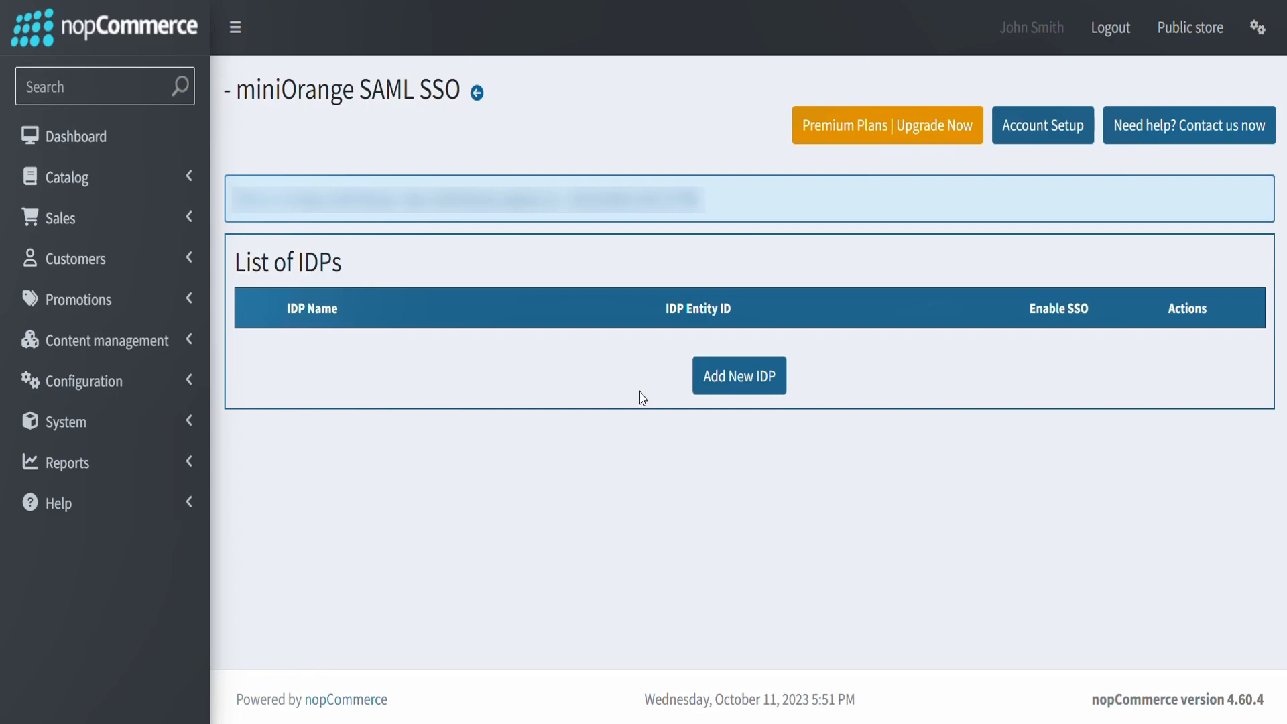
# Step: Begin a new IdP and show the Service Provider Metadata section with its metadata URL
pyautogui.click(735, 396)
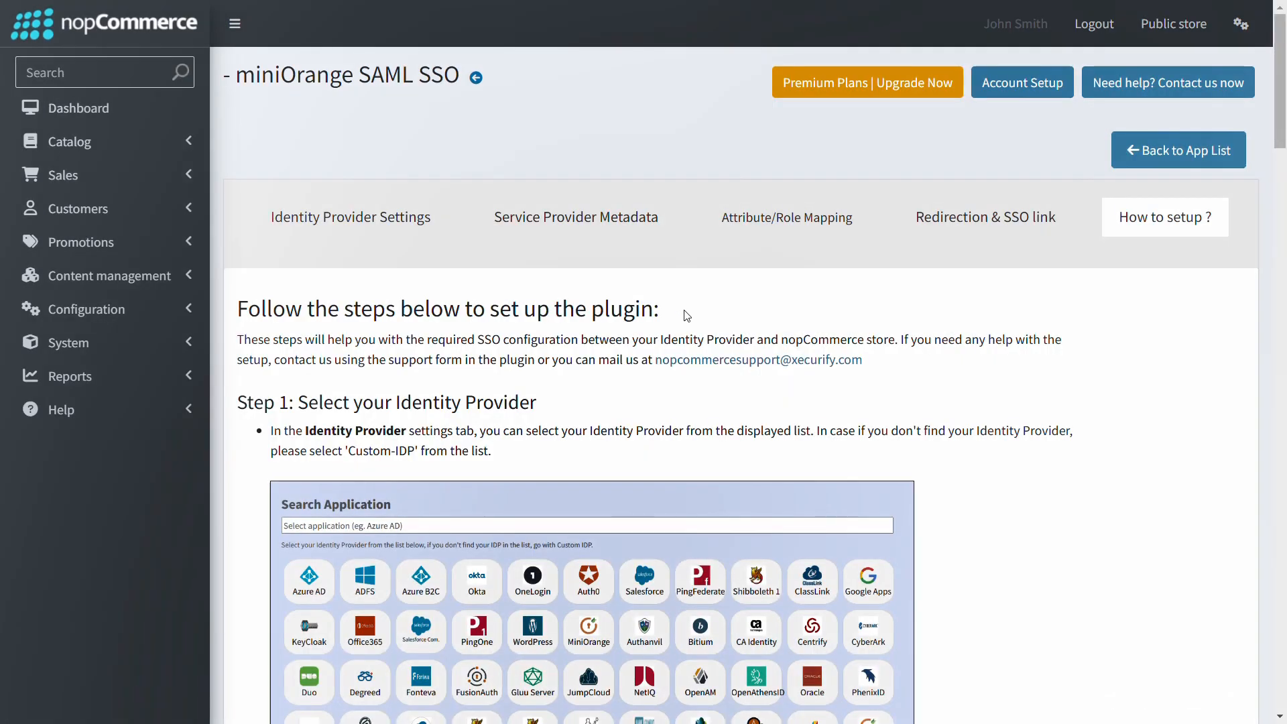
pyautogui.click(581, 229)
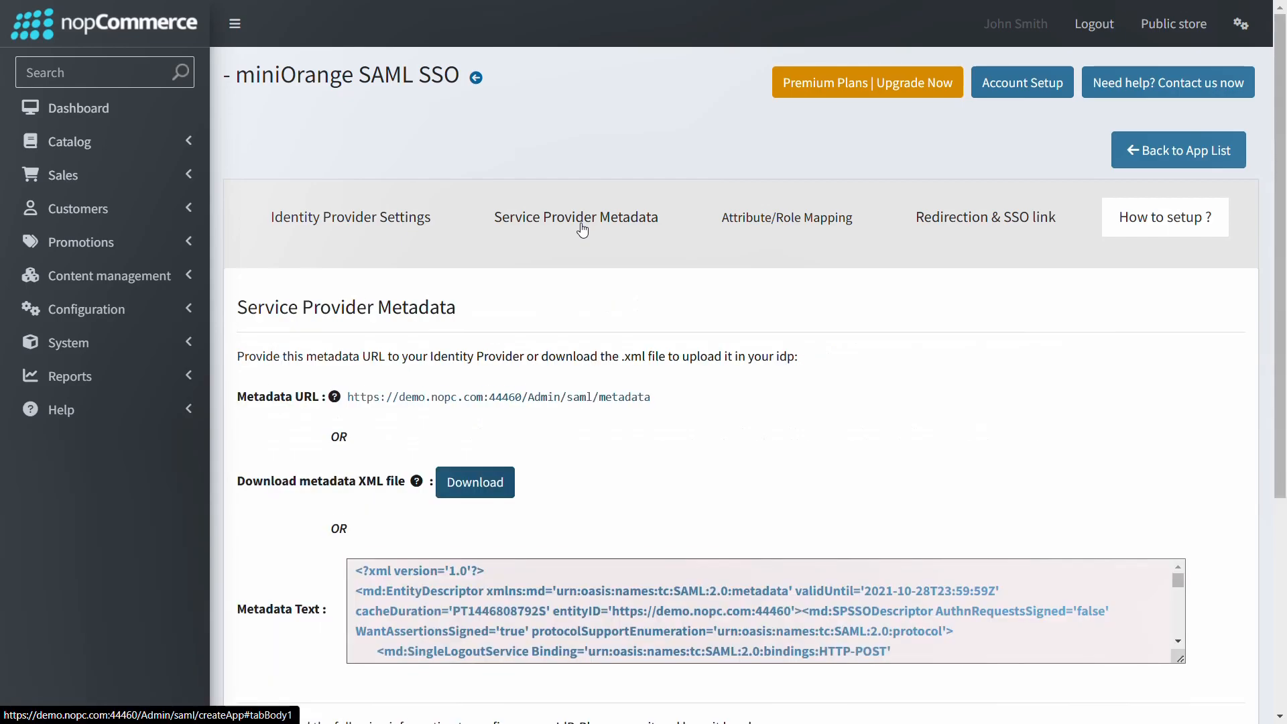
pyautogui.scroll(-3, 704, 312)
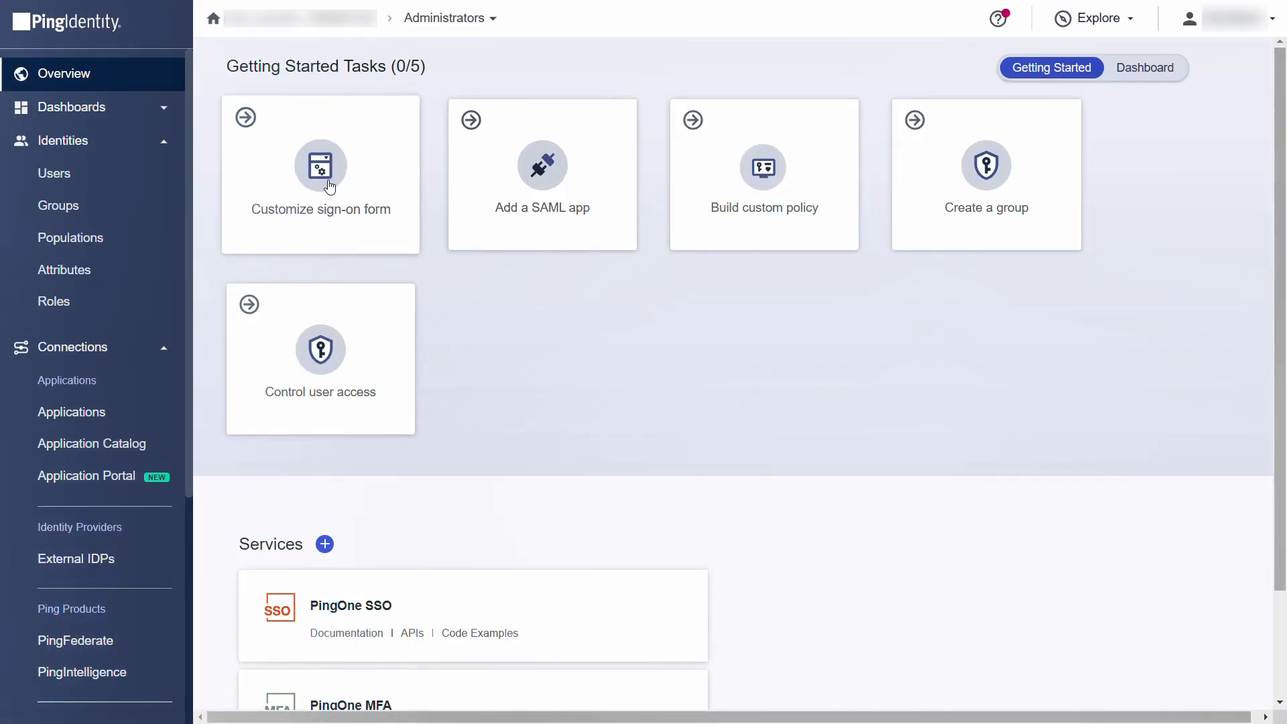
# Step: Create a SAML Application named DemoApp, described as Test, and proceed to its SAML configuration
pyautogui.click(483, 222)
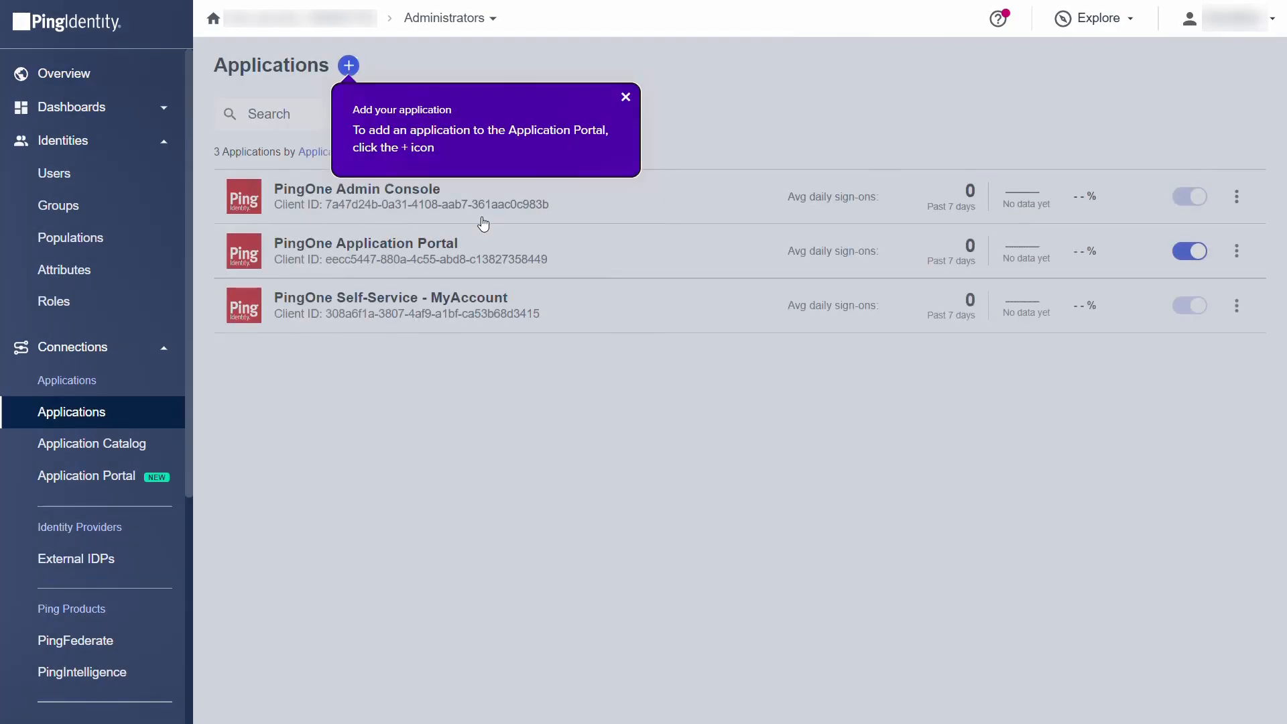
pyautogui.click(349, 66)
pyautogui.click(658, 136)
pyautogui.write('DemoApp')
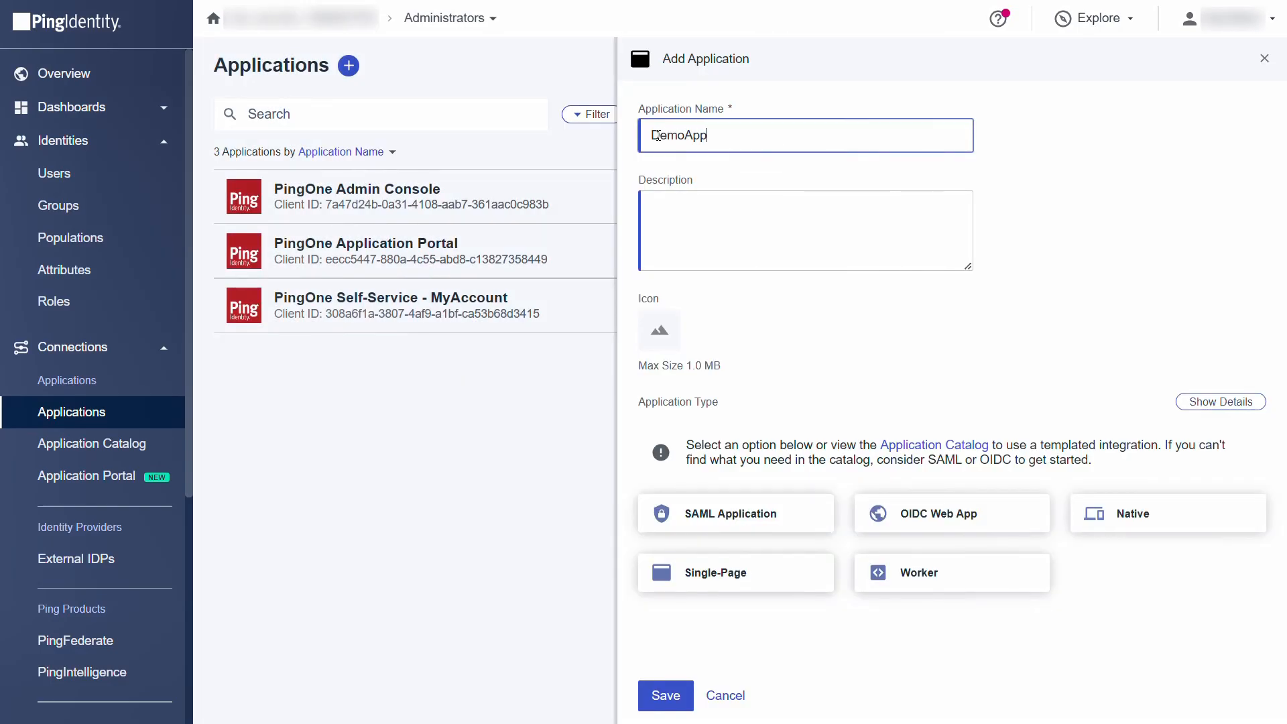
pyautogui.click(672, 201)
pyautogui.write('Test')
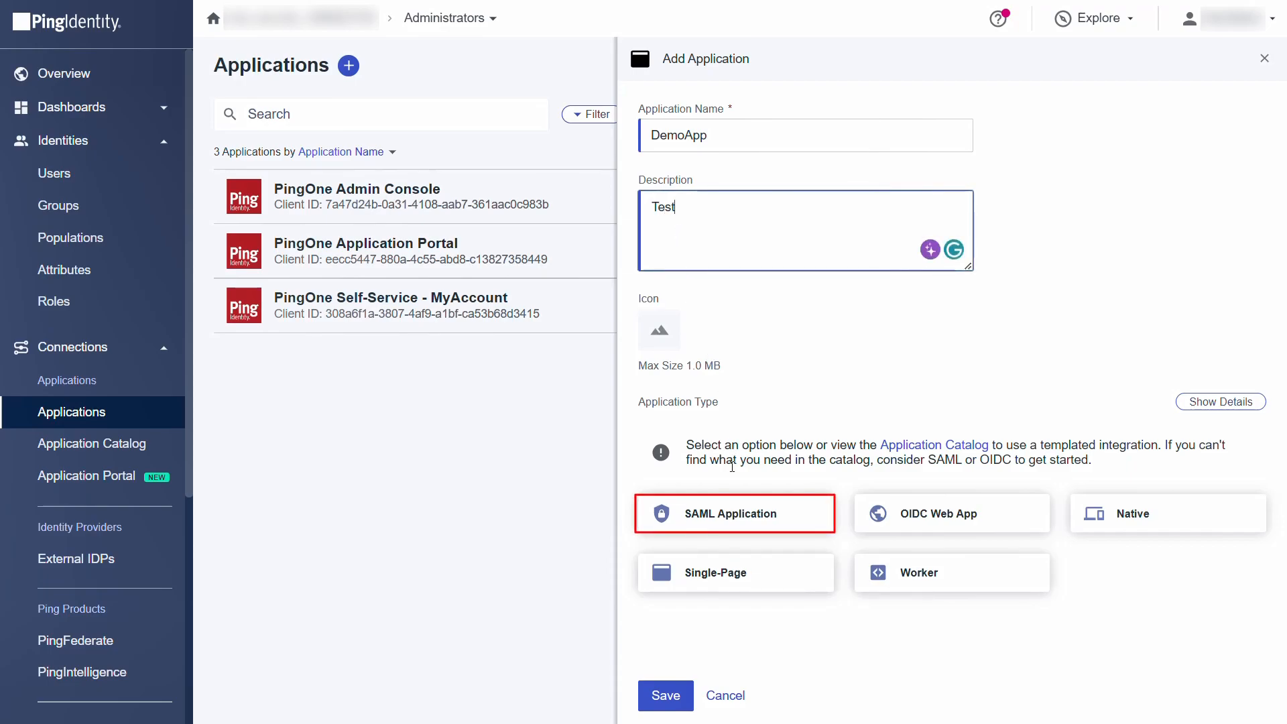
pyautogui.click(725, 514)
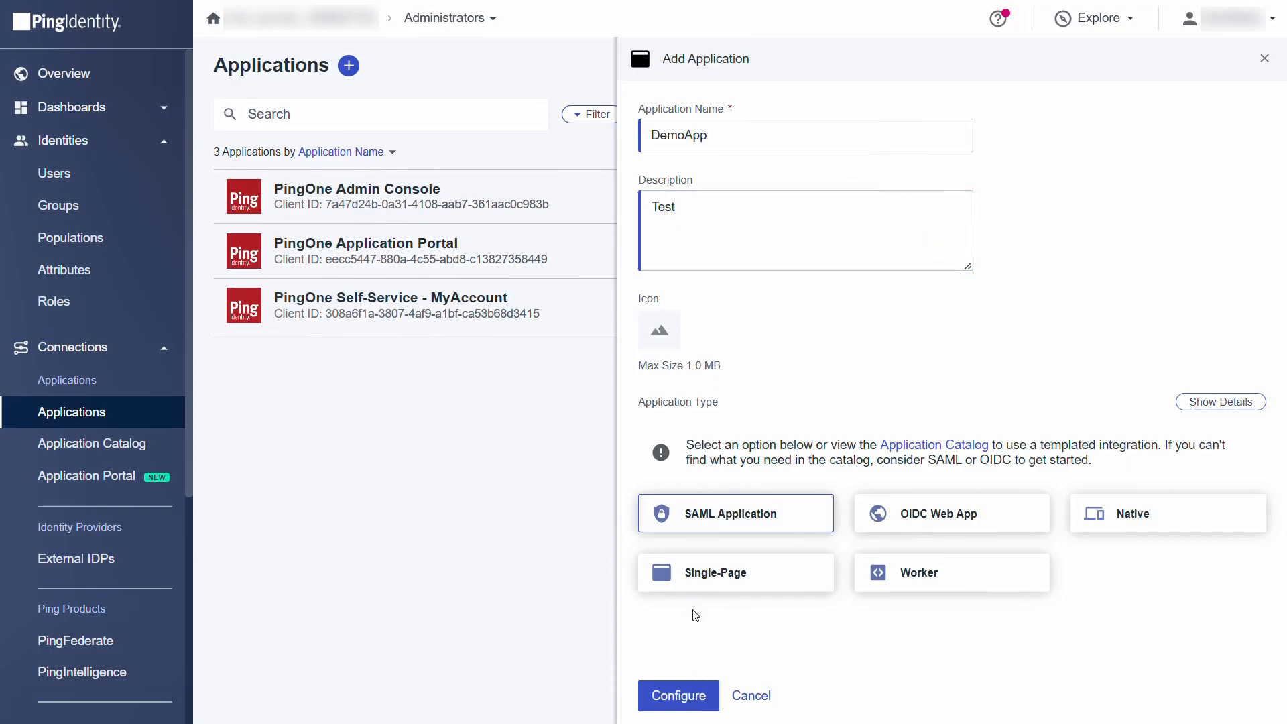
pyautogui.click(675, 691)
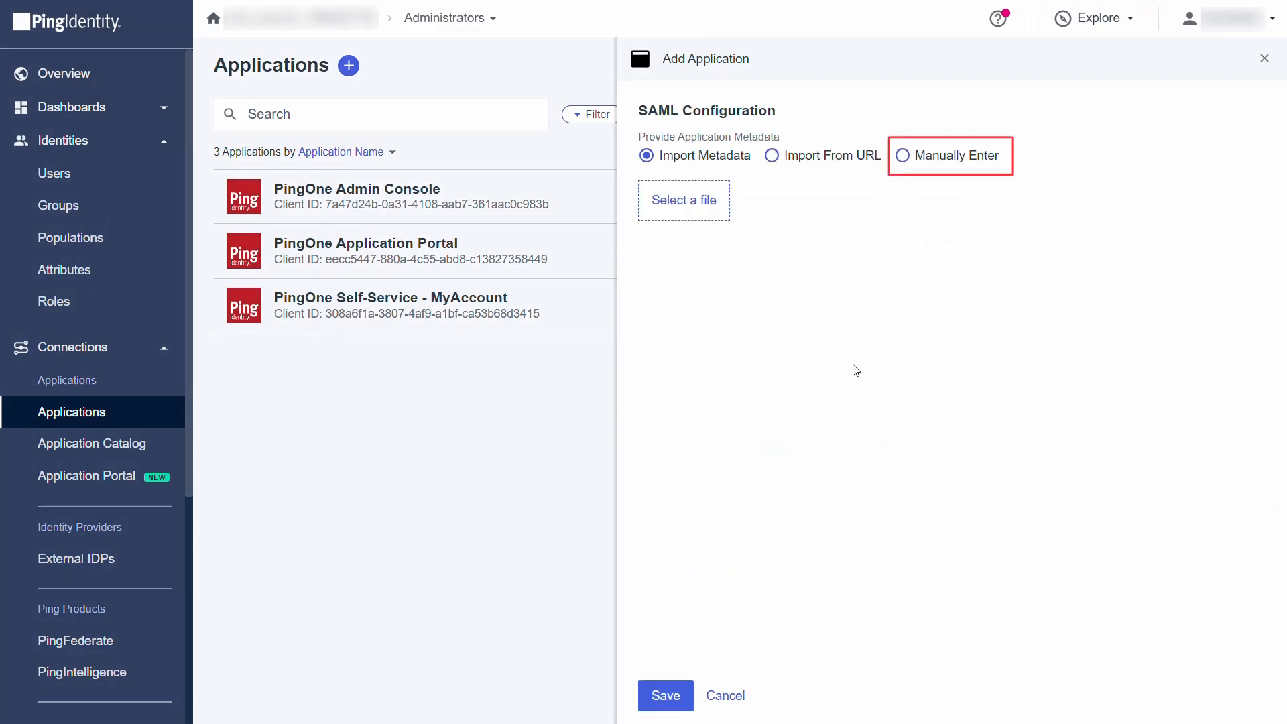
pyautogui.click(903, 157)
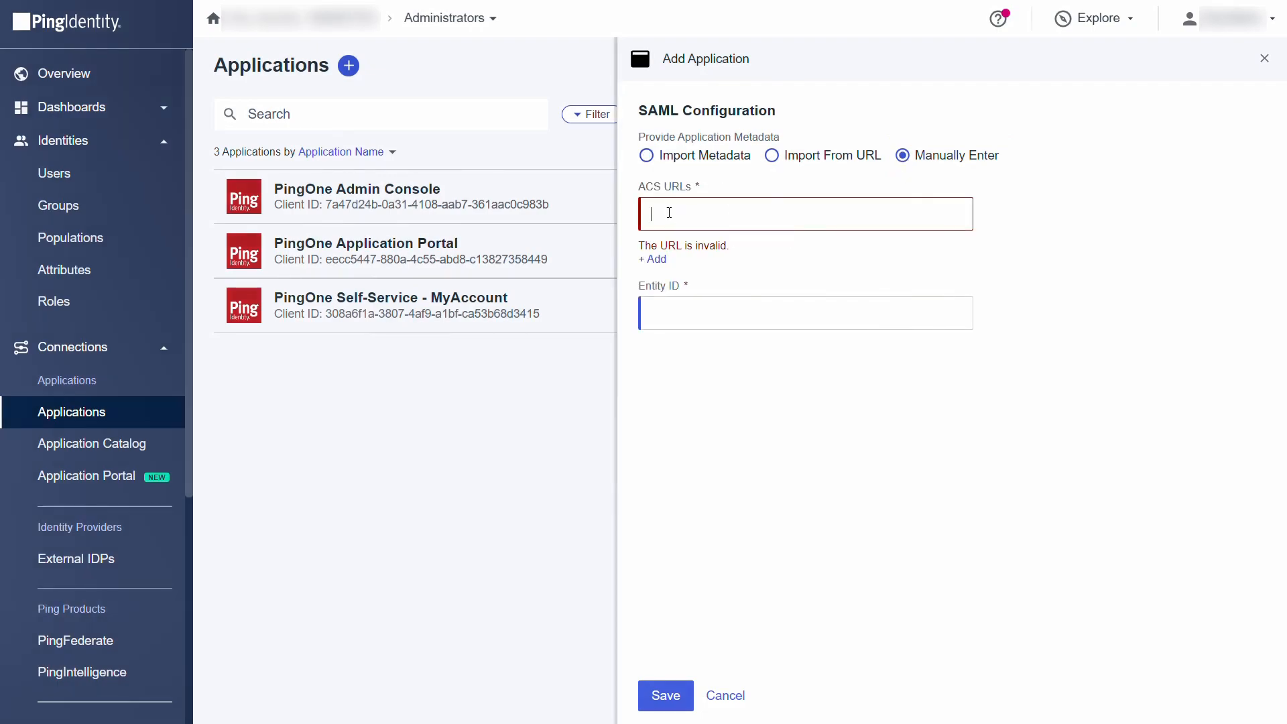
pyautogui.write('https://demo.nopc.com:44460/Admin/saml/acs')
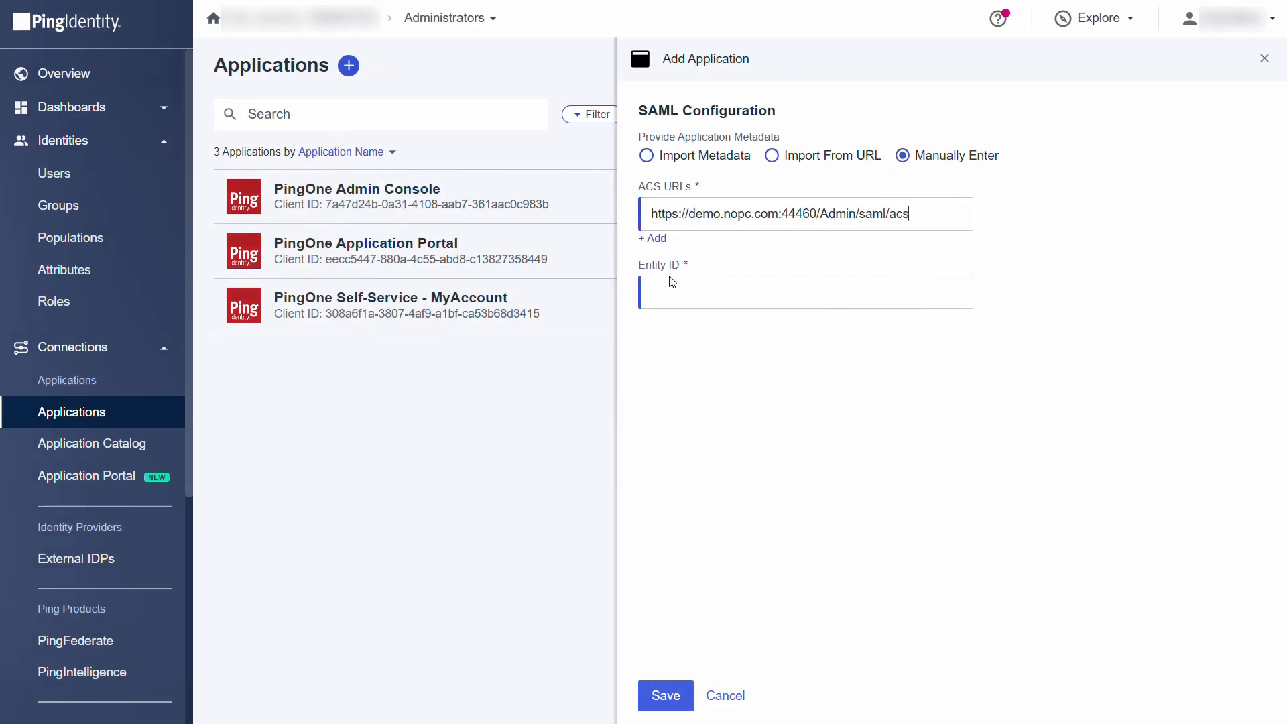
pyautogui.write('https://demo.nopc.com:44460')
pyautogui.click(669, 347)
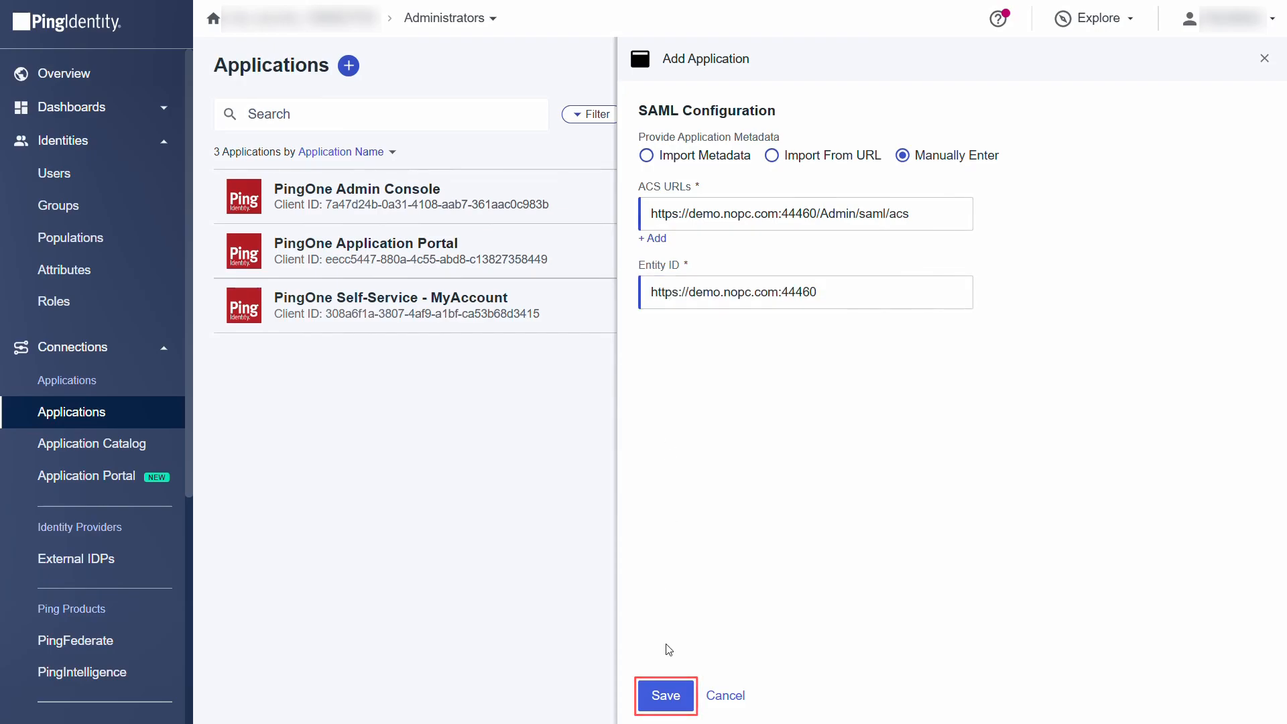
pyautogui.click(662, 697)
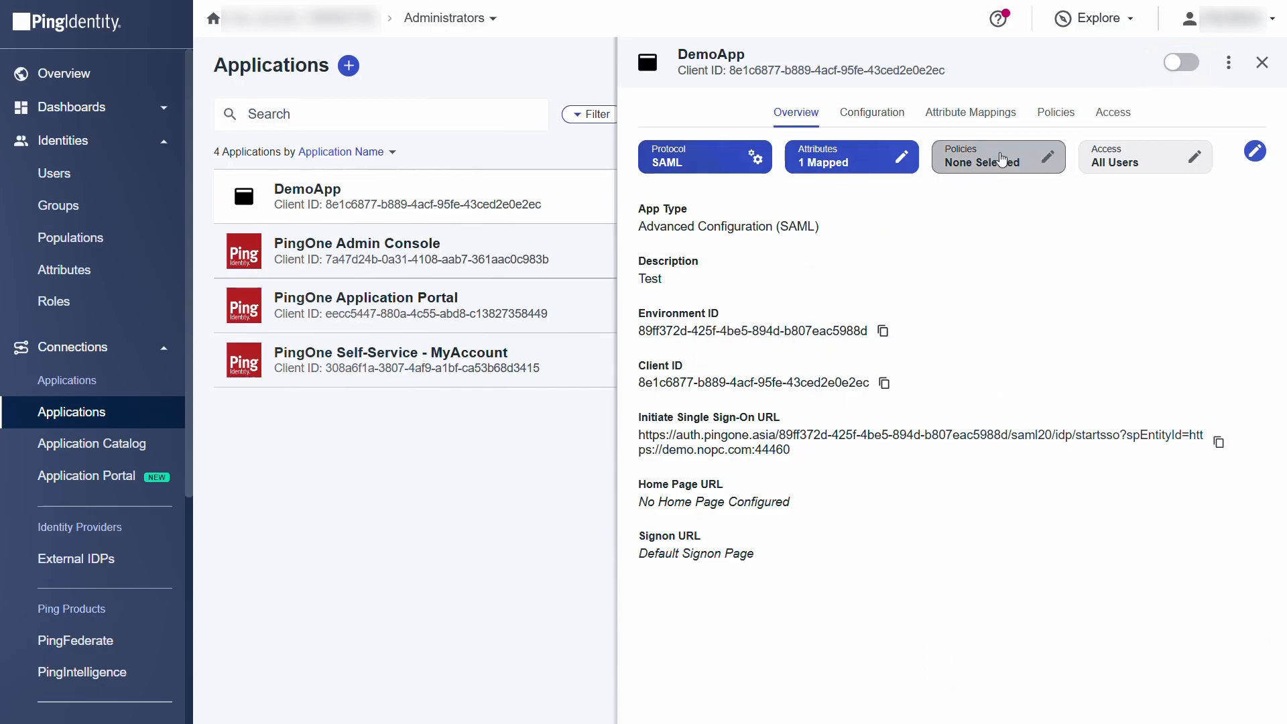
# Step: Enable DemoApp and download its IdP metadata from the Configuration details
pyautogui.click(1184, 67)
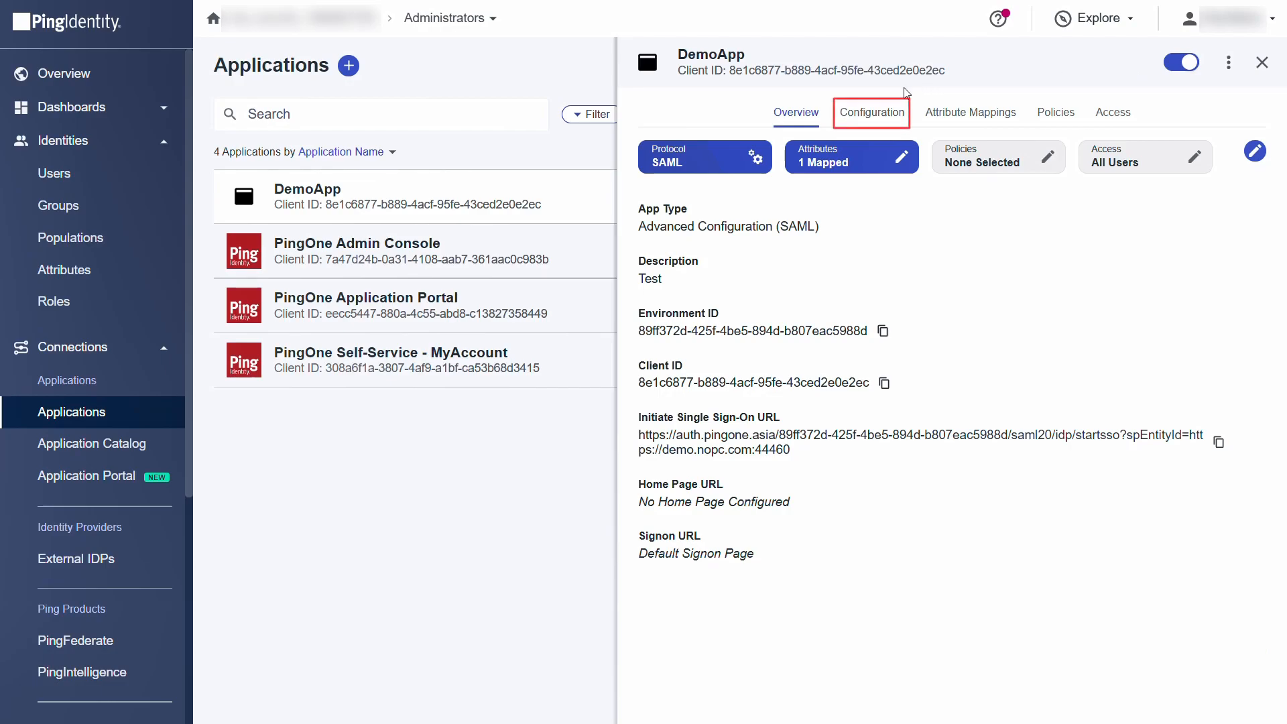
pyautogui.click(876, 113)
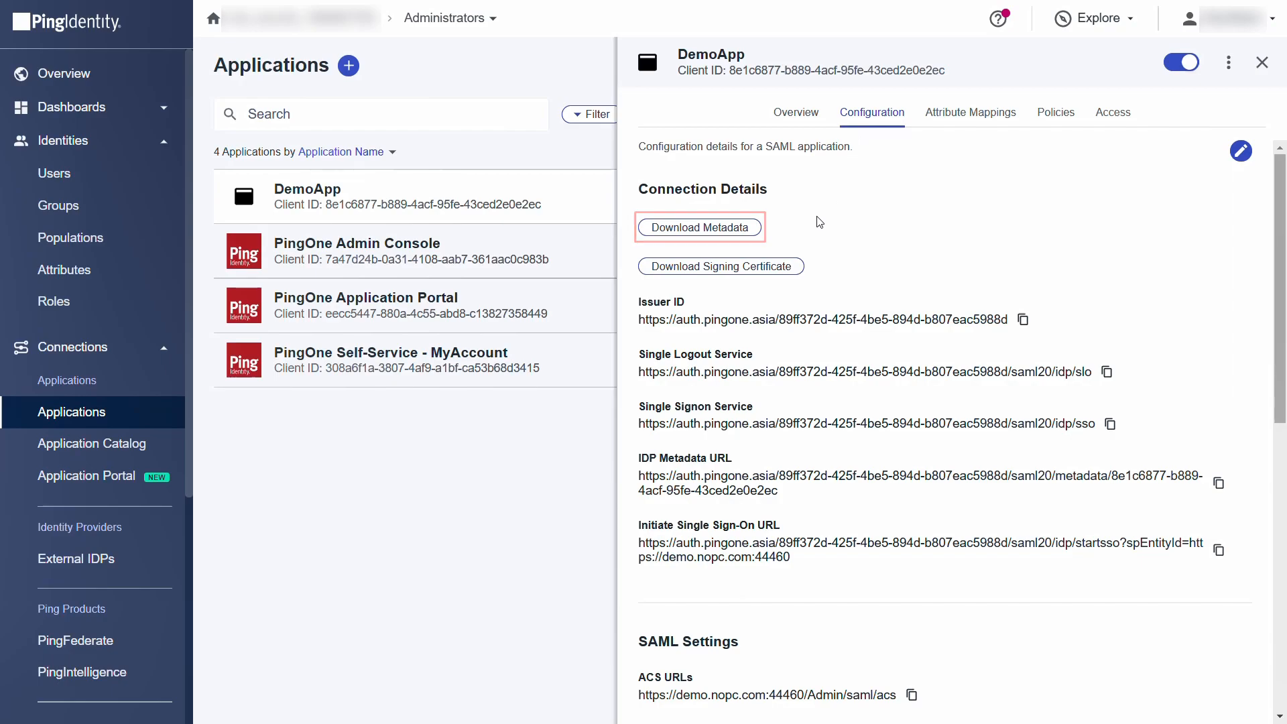
pyautogui.click(744, 232)
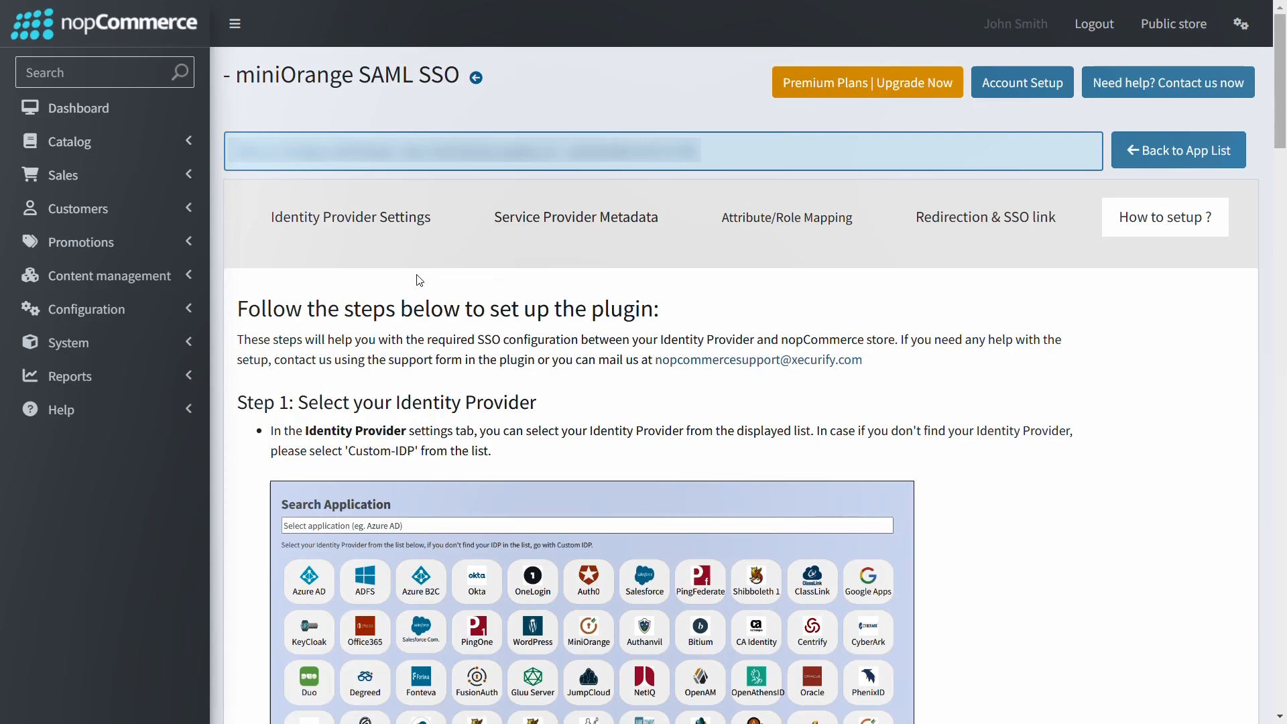
# Step: Choose PingOne in Identity Provider Settings and upload its downloaded metadata XML file
pyautogui.click(364, 228)
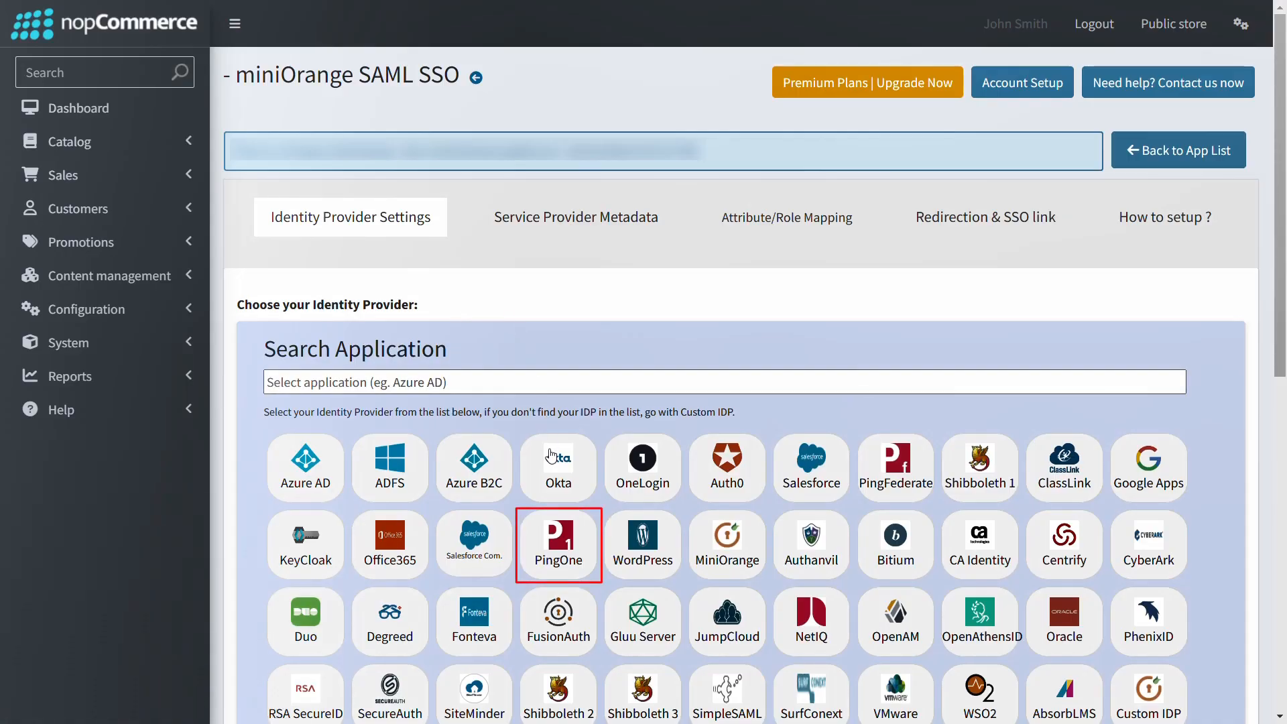
pyautogui.click(558, 544)
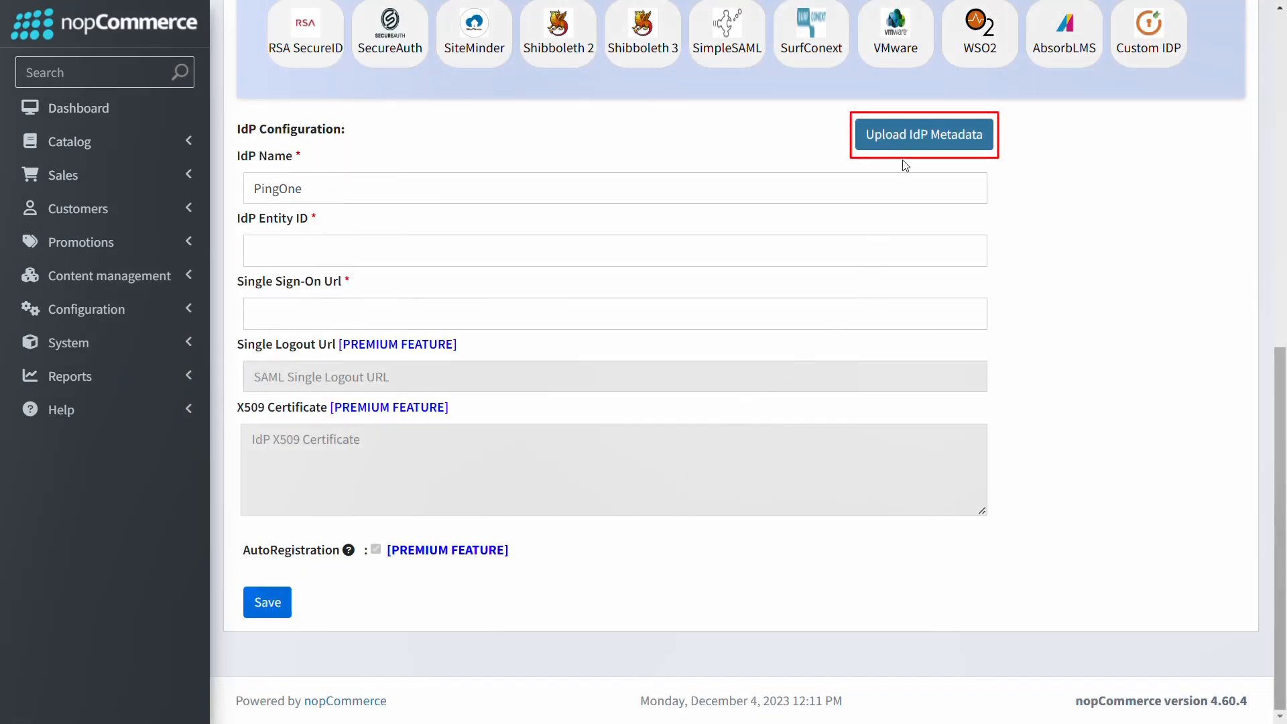
pyautogui.click(917, 143)
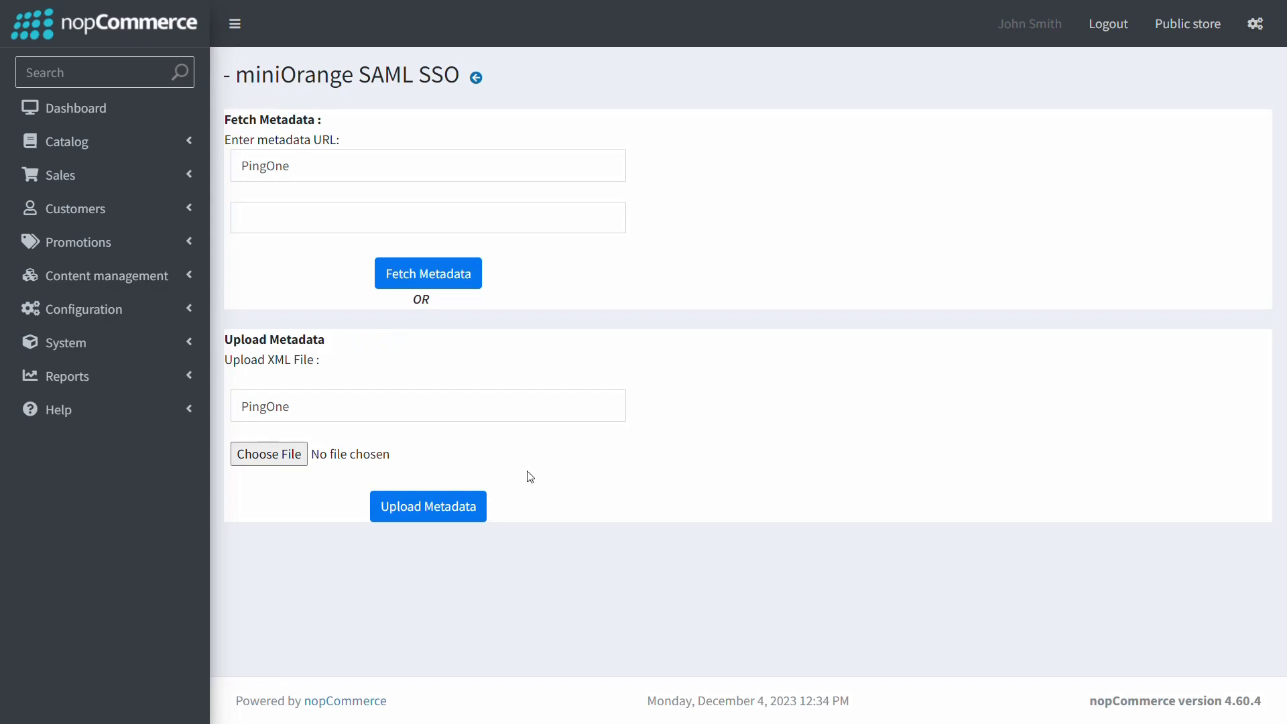
pyautogui.click(268, 453)
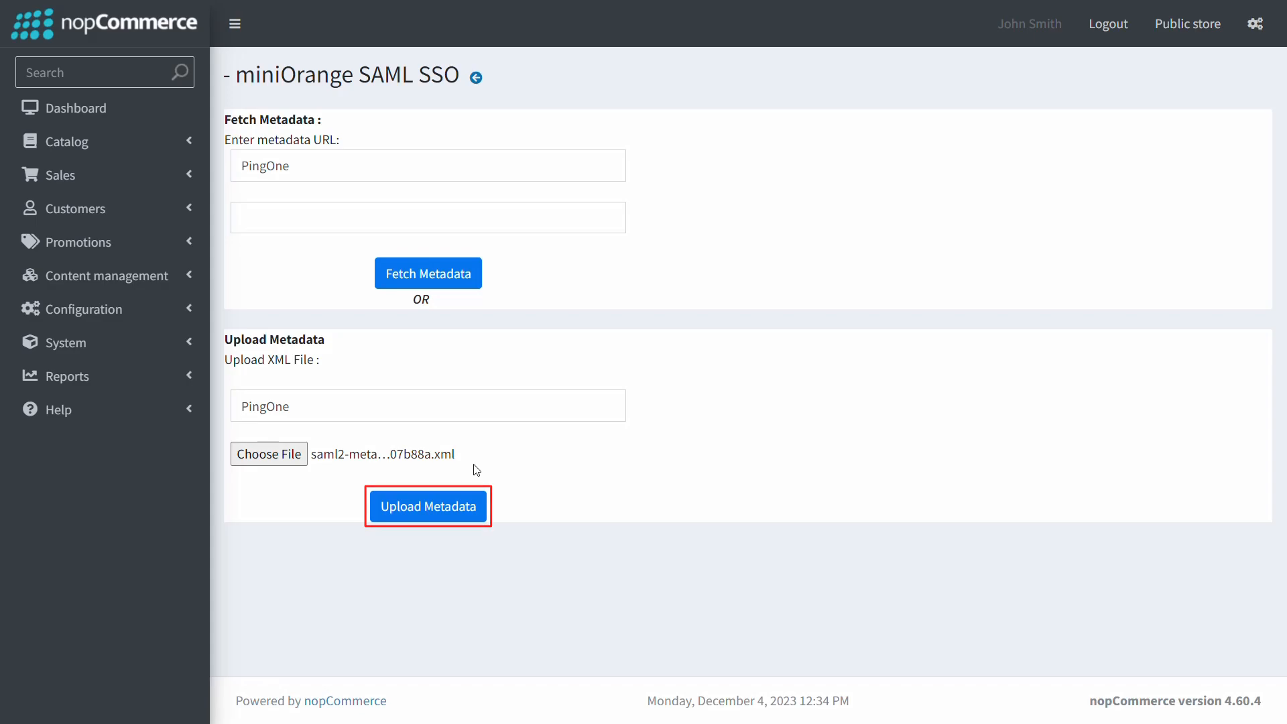
pyautogui.click(454, 507)
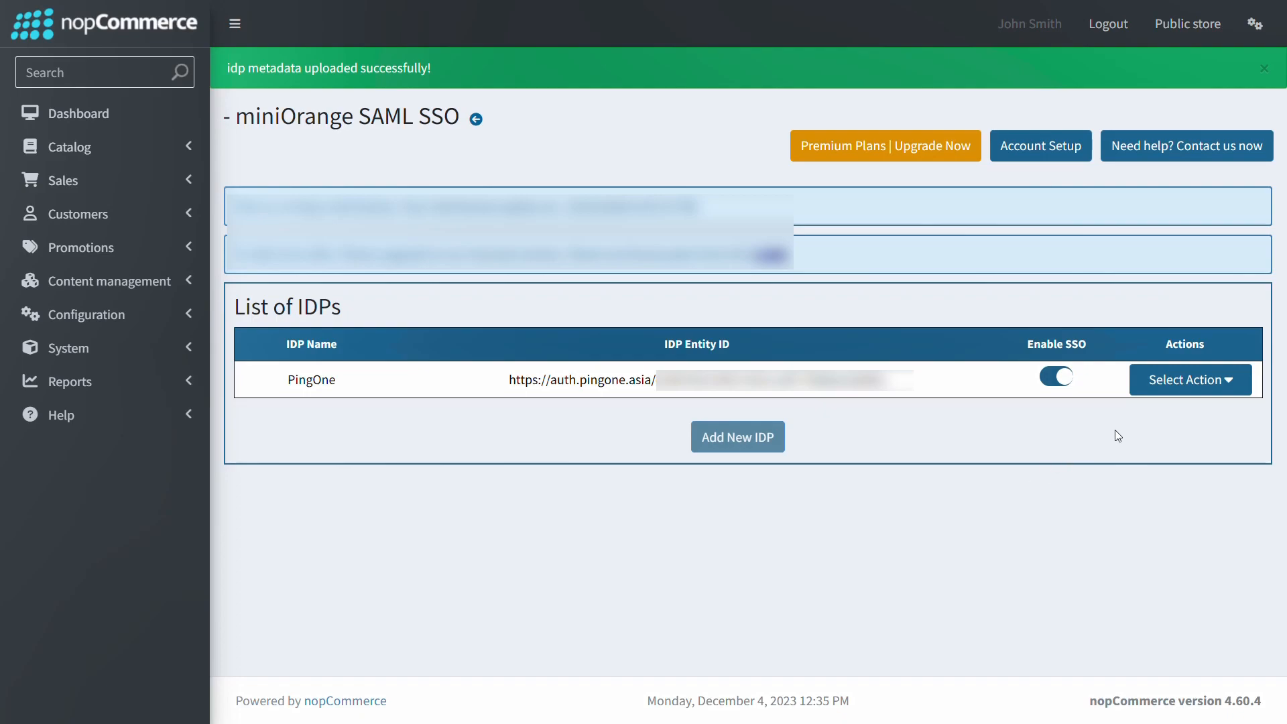
# Step: Run TestConfiguration for PingOne, sign in to Ping, and close the TEST SUCCESSFUL result
pyautogui.click(1145, 392)
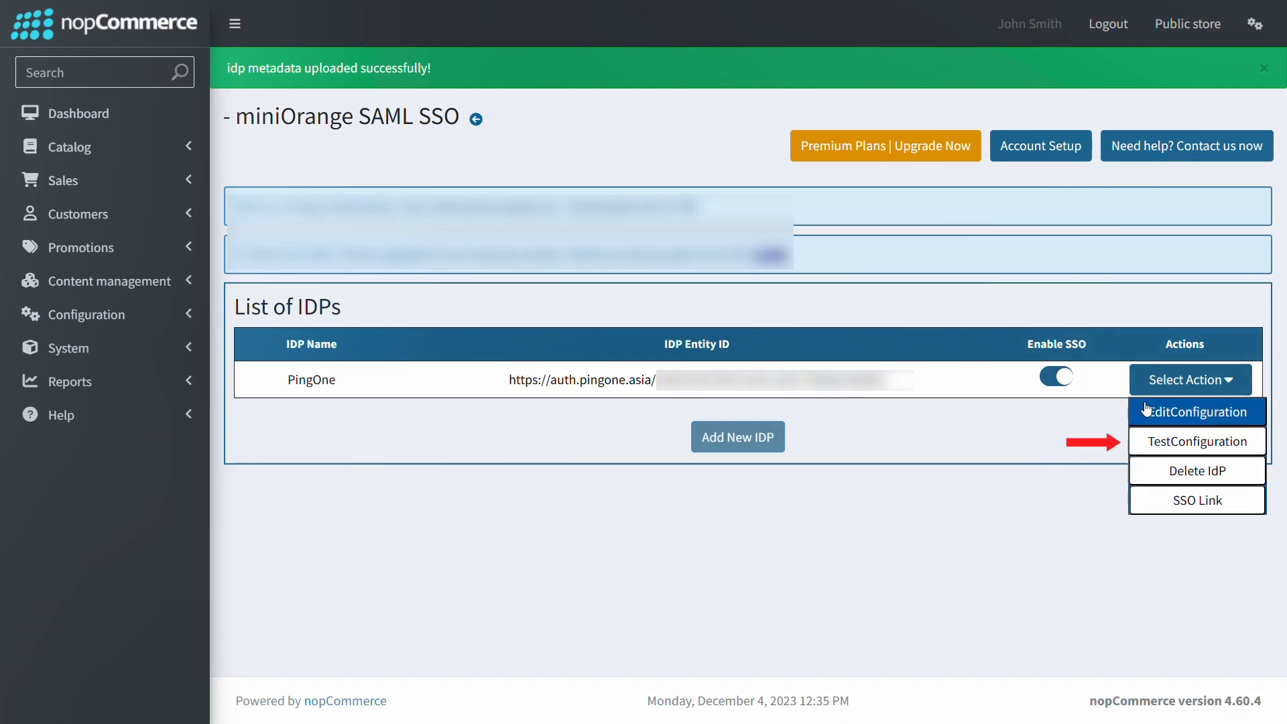
pyautogui.click(1143, 443)
pyautogui.hotkey('ctrl', 'v')
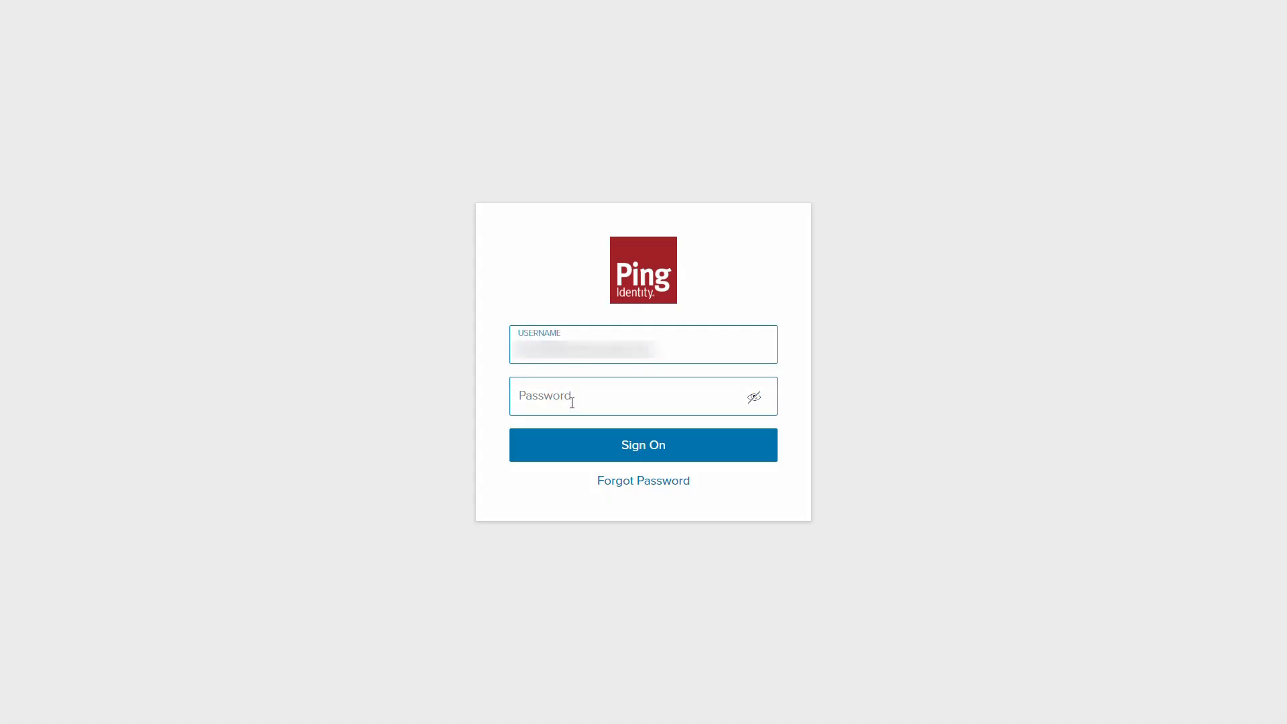
pyautogui.hotkey('ctrl', 'v')
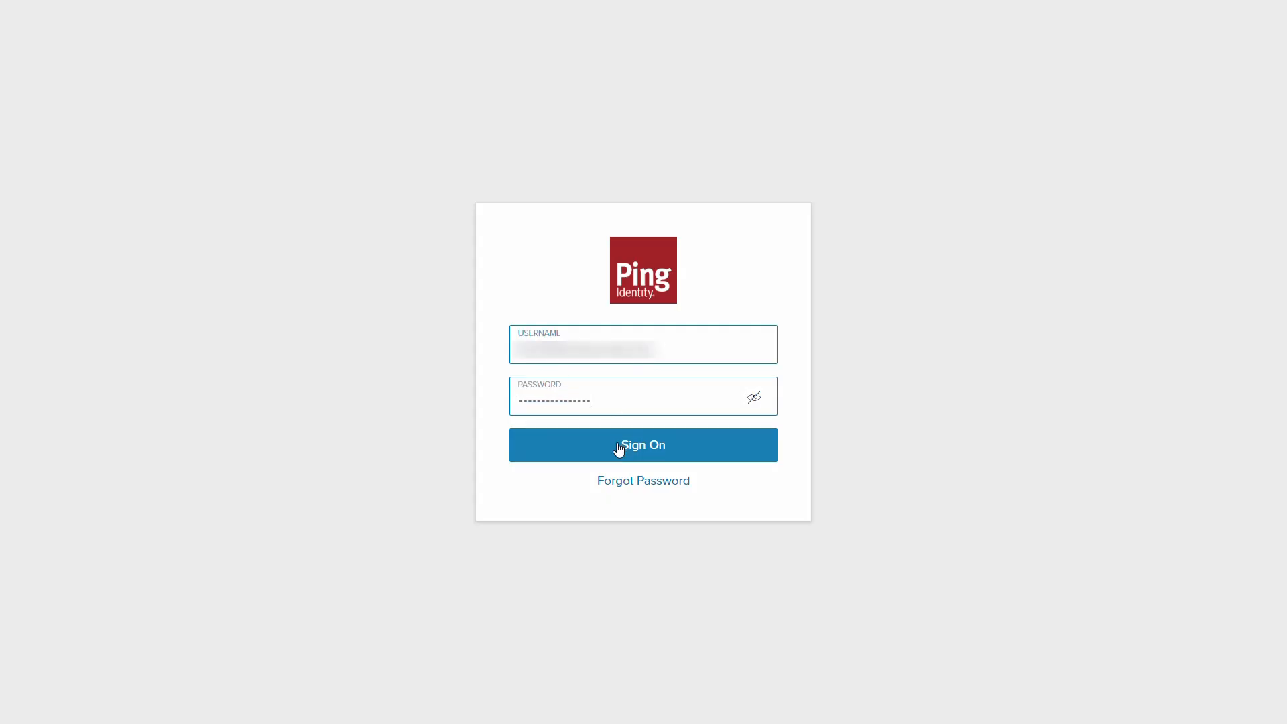
pyautogui.click(618, 449)
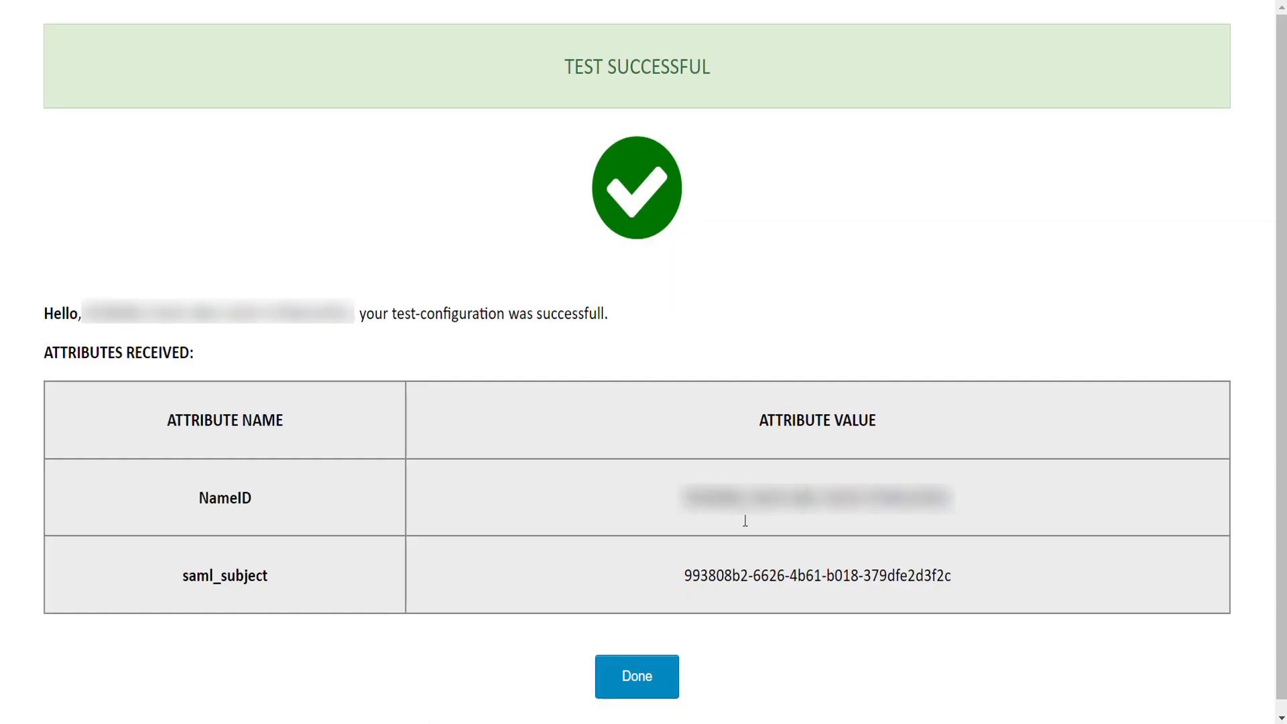
pyautogui.click(628, 682)
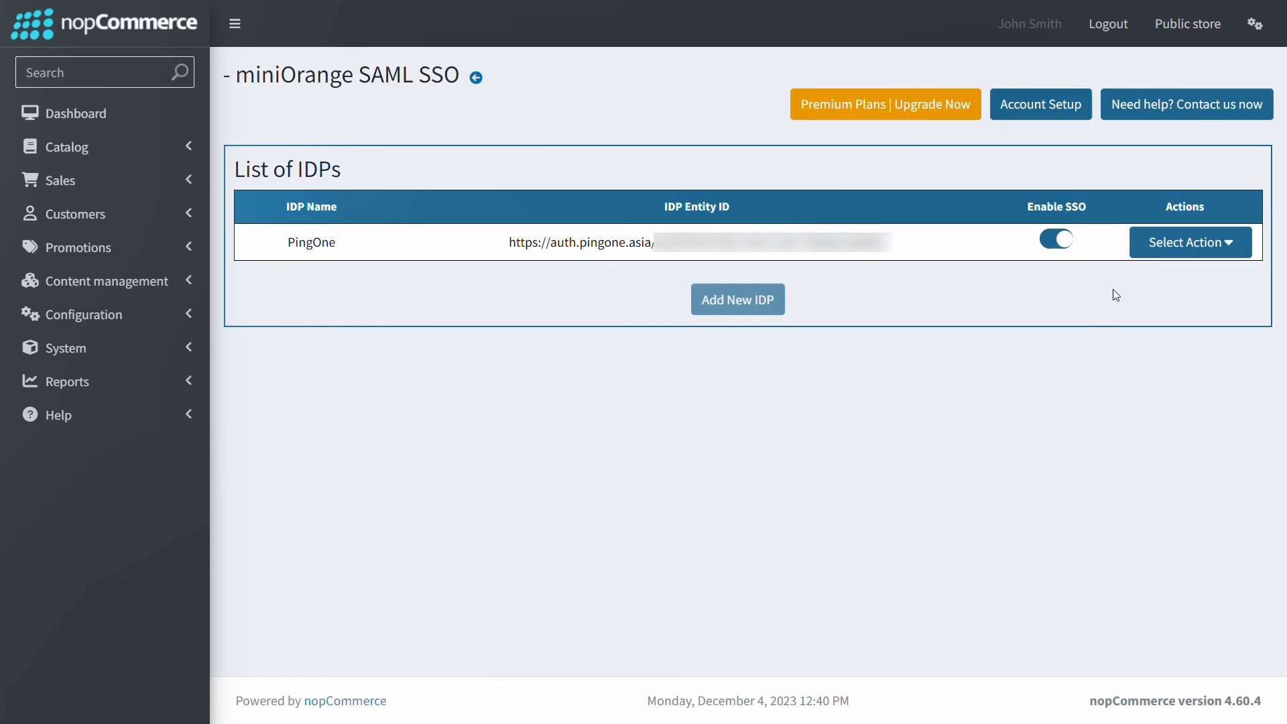
# Step: Launch PingOne's SSO Link and sign on with the account's username and password
pyautogui.click(1137, 254)
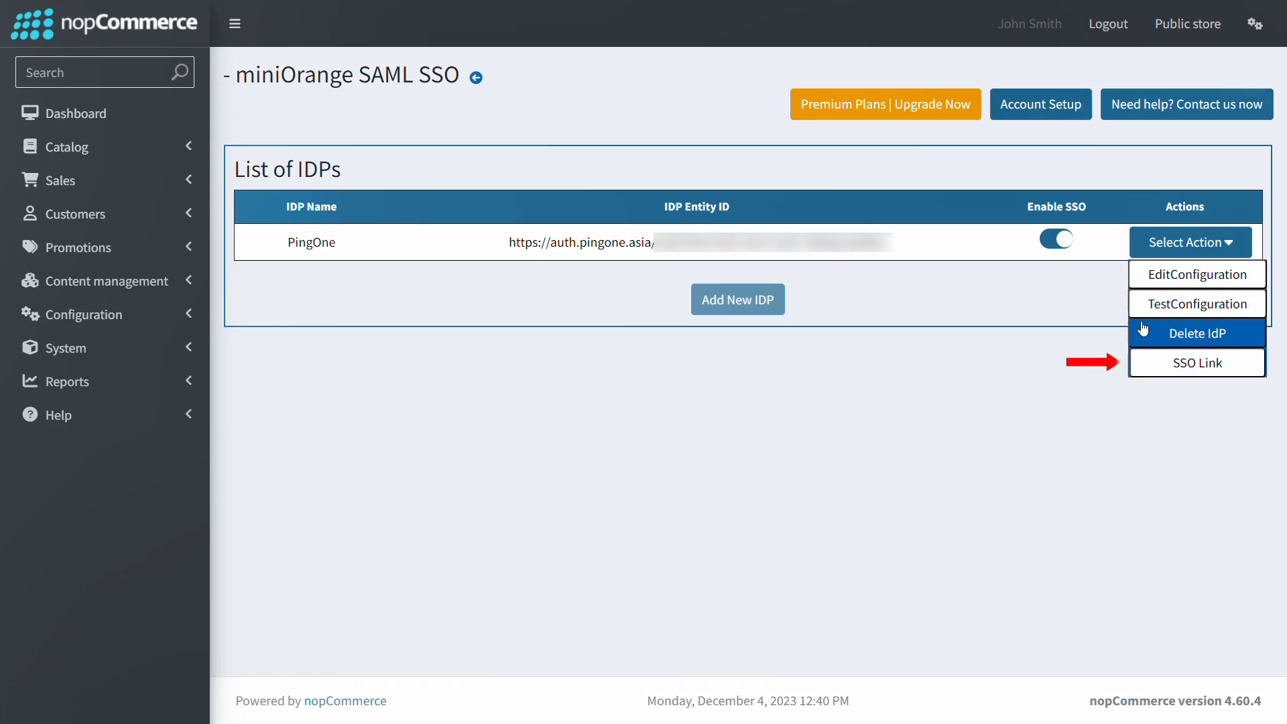
pyautogui.click(1143, 362)
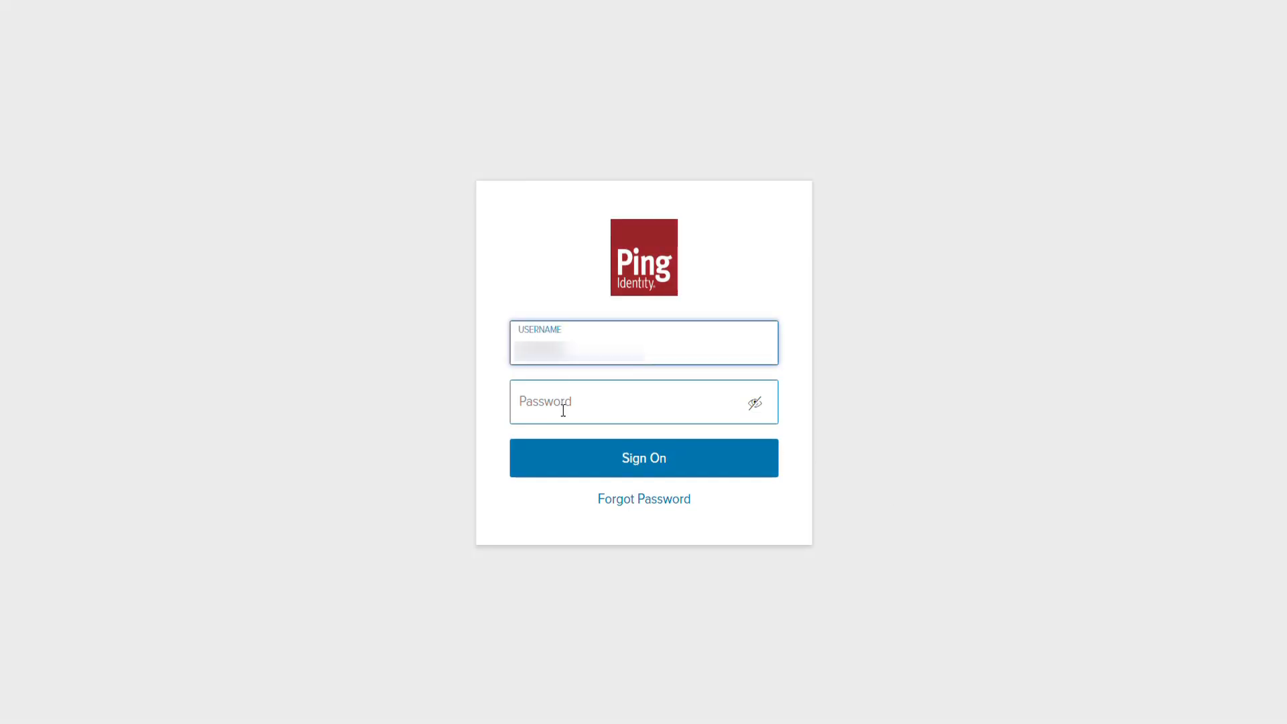
pyautogui.click(563, 410)
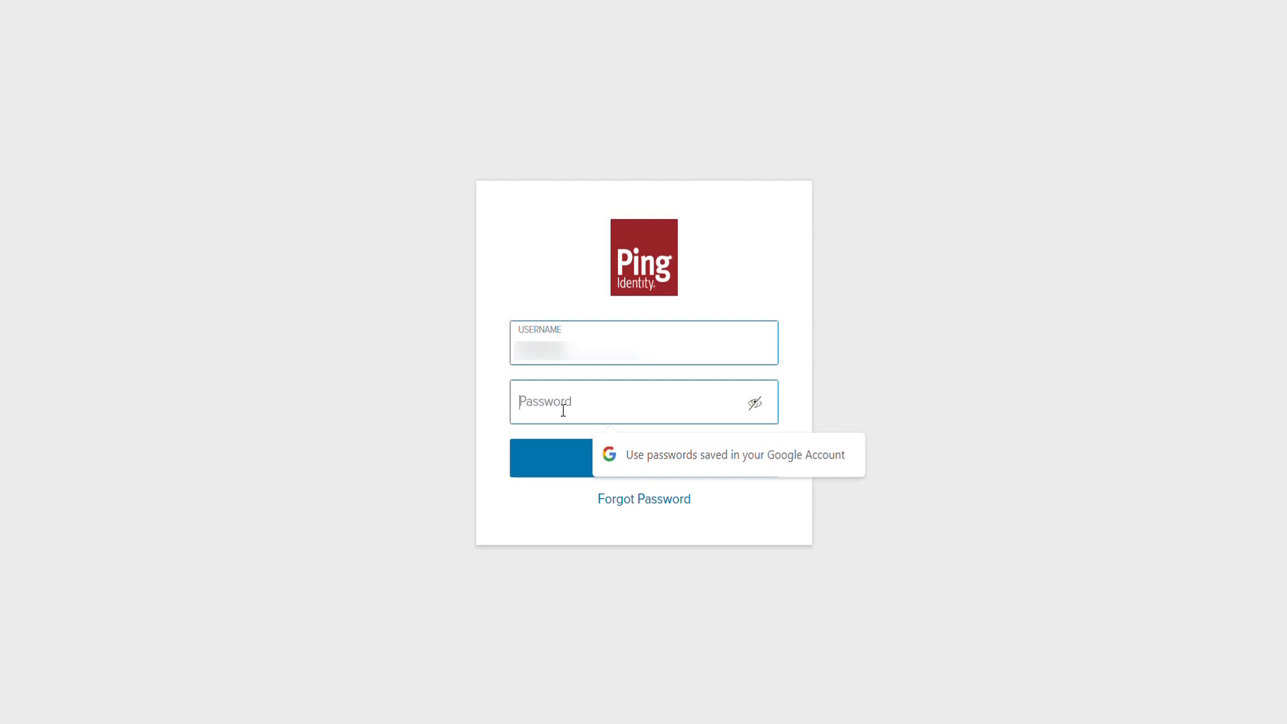
pyautogui.write('•••••••')
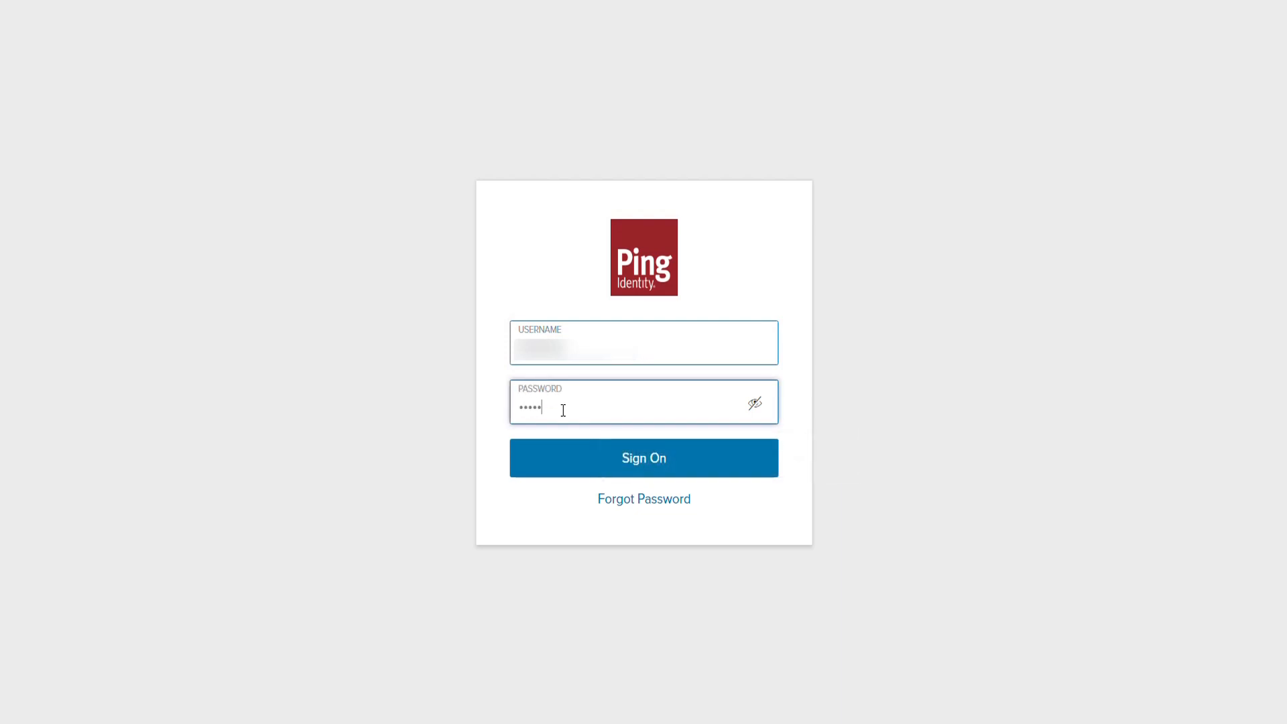
pyautogui.write('••')
pyautogui.click(644, 461)
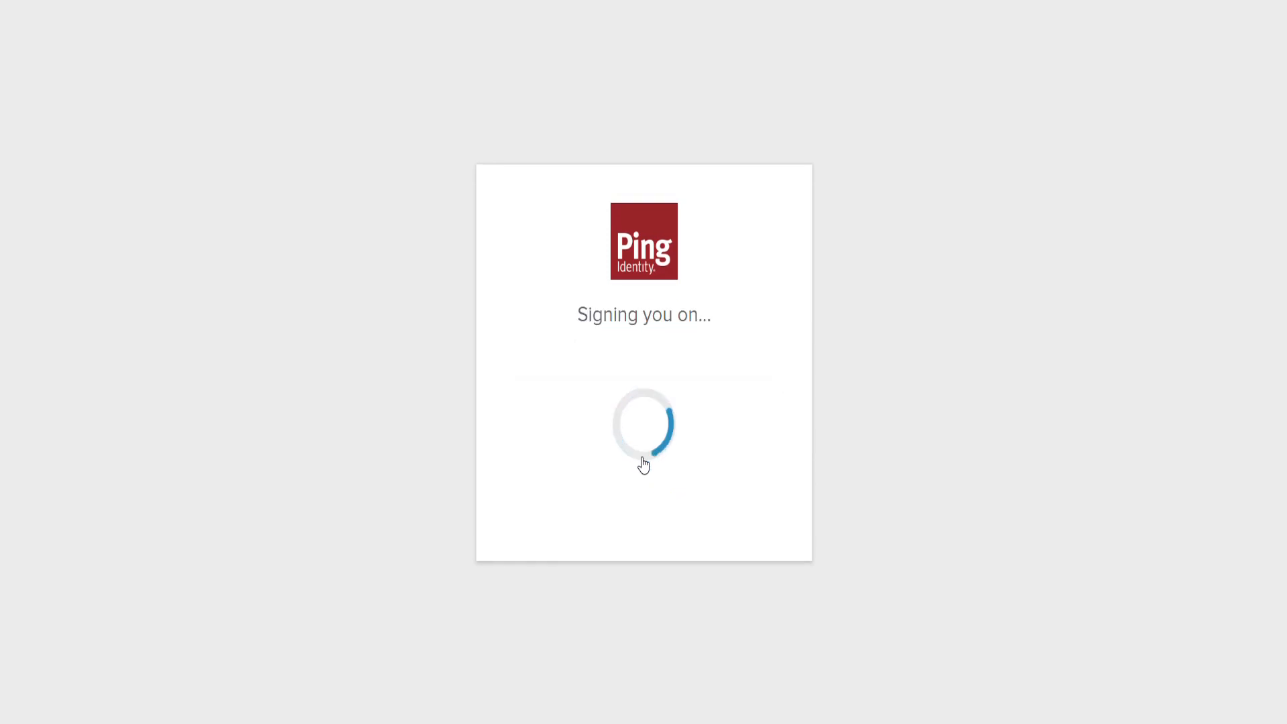